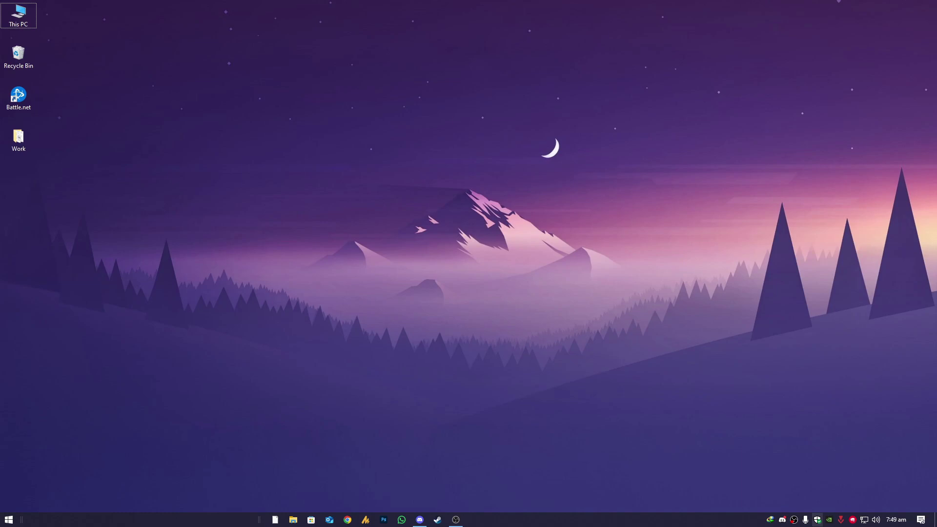
Check for a newer Game Ready Driver in the NVIDIA app, and close the app.
right_click(828, 520)
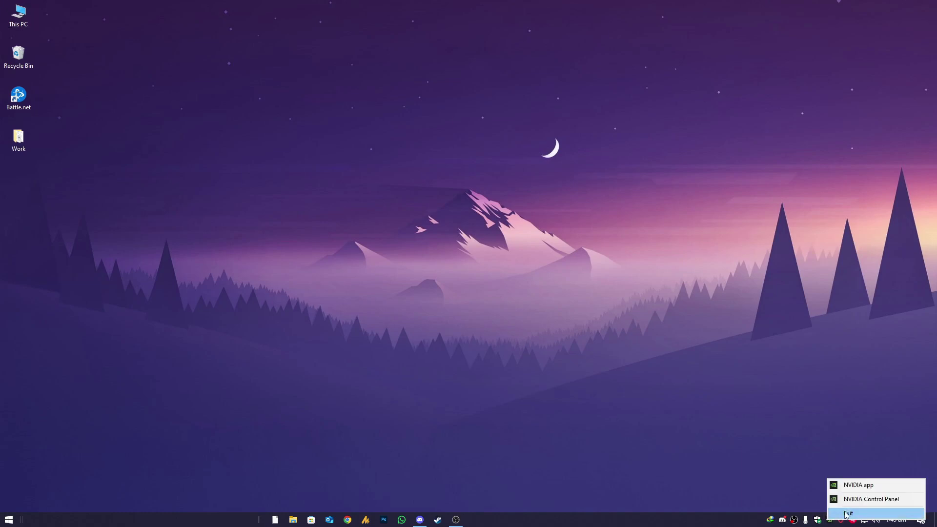
click(871, 485)
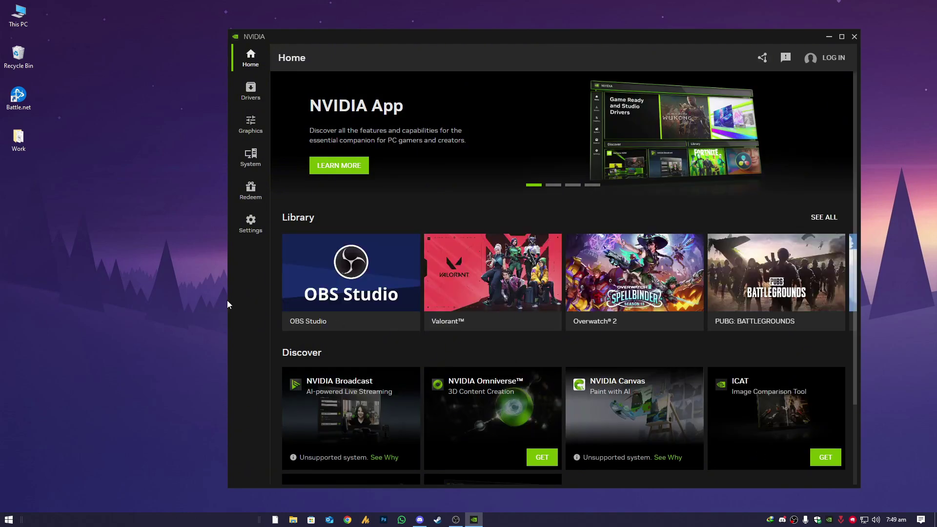
drag(227, 301, 117, 292)
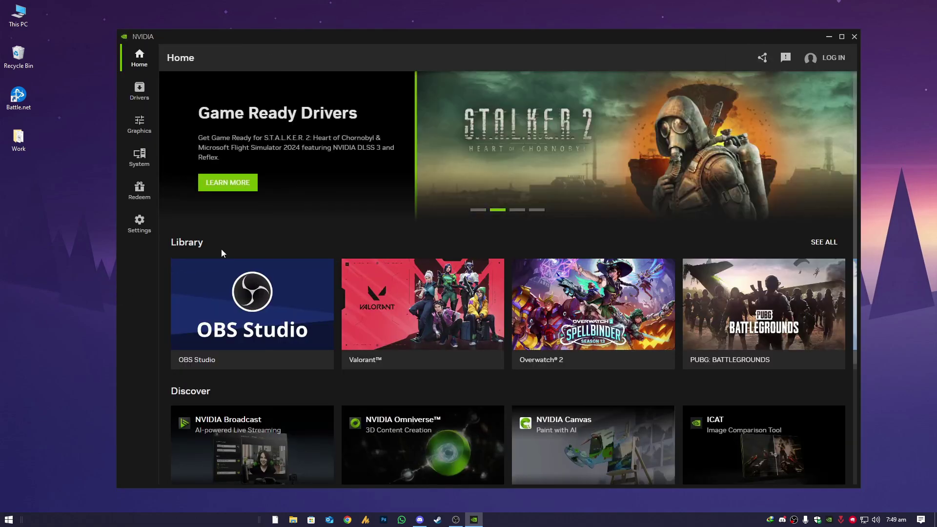
drag(383, 41, 406, 30)
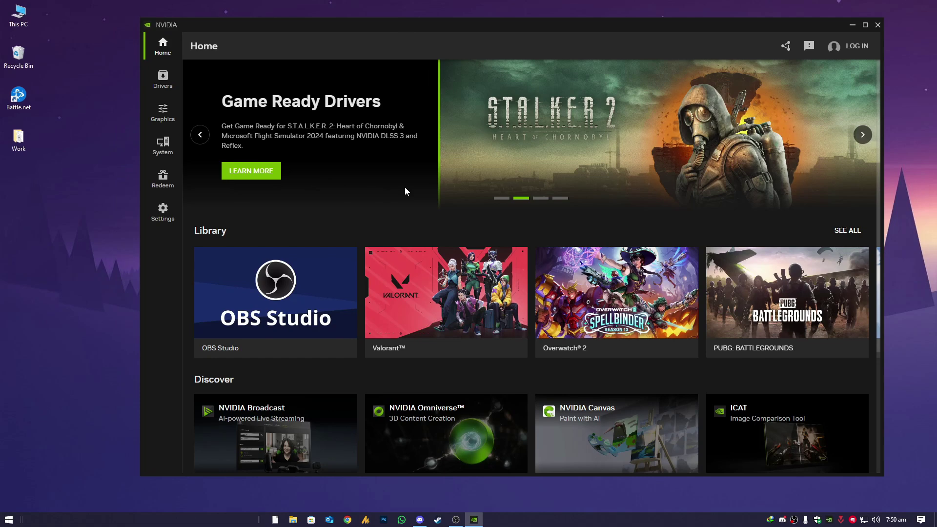
click(159, 84)
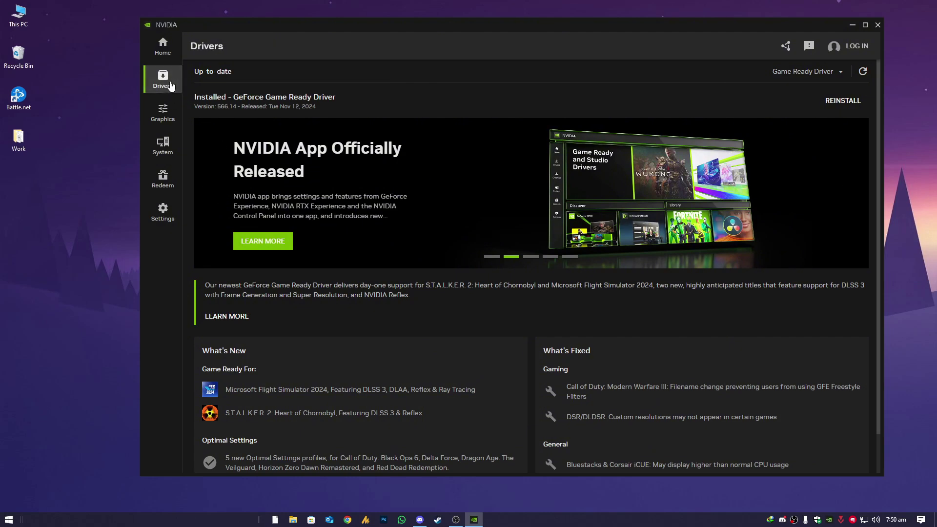
click(863, 71)
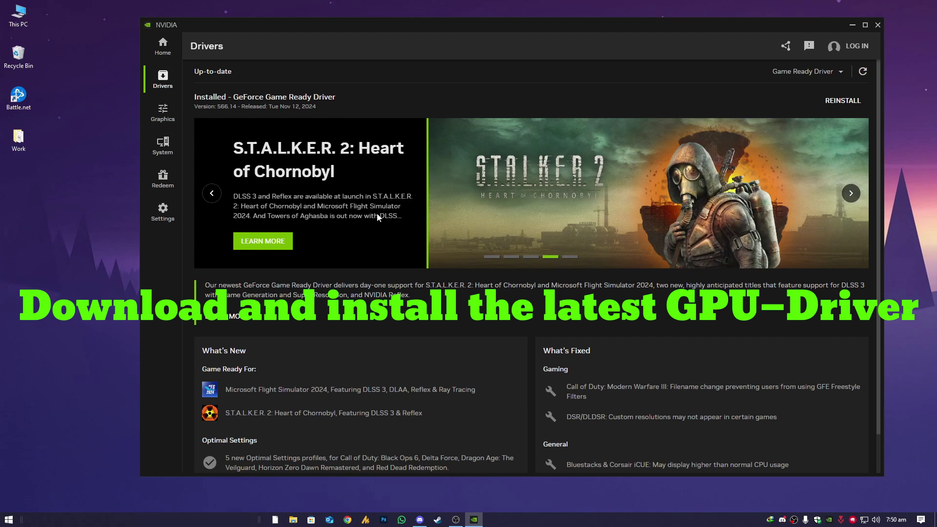
click(877, 25)
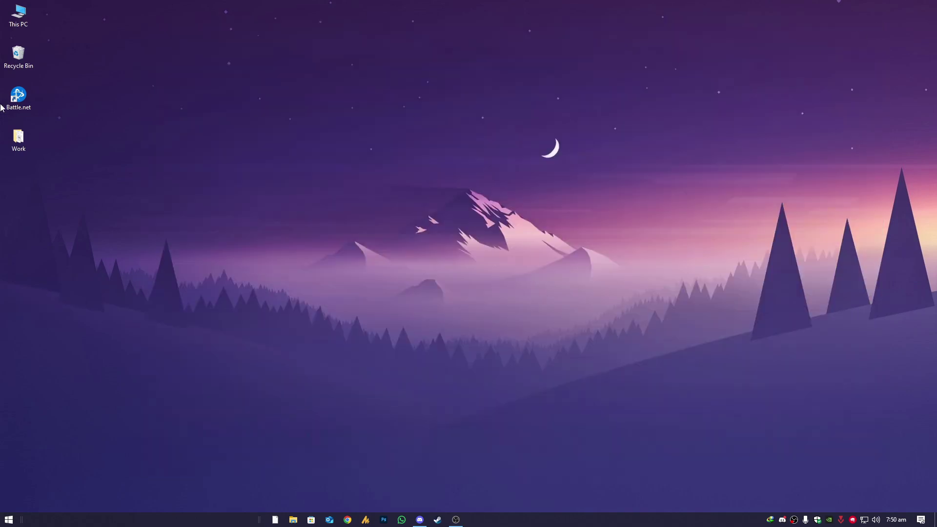
Open the properties of This PC and review the device and Windows specifications.
right_click(29, 14)
click(80, 127)
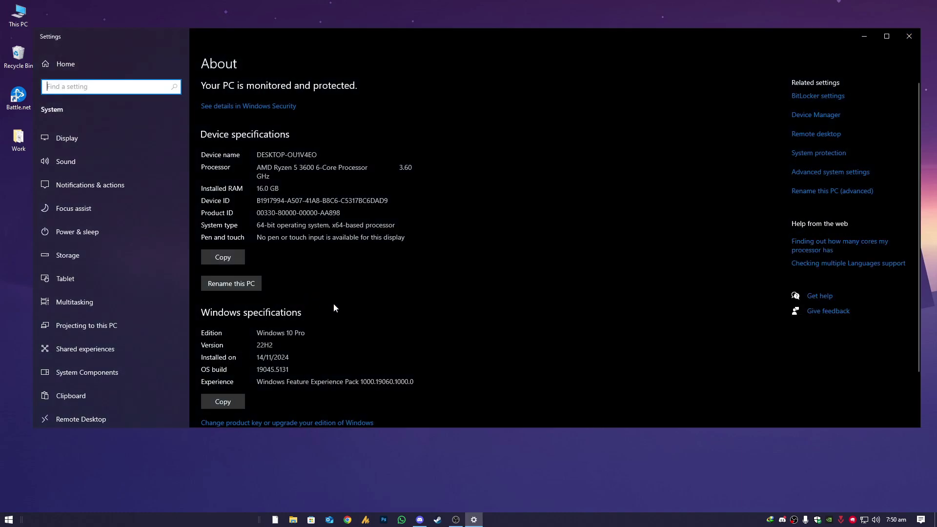
scroll(347, 327, down, 2)
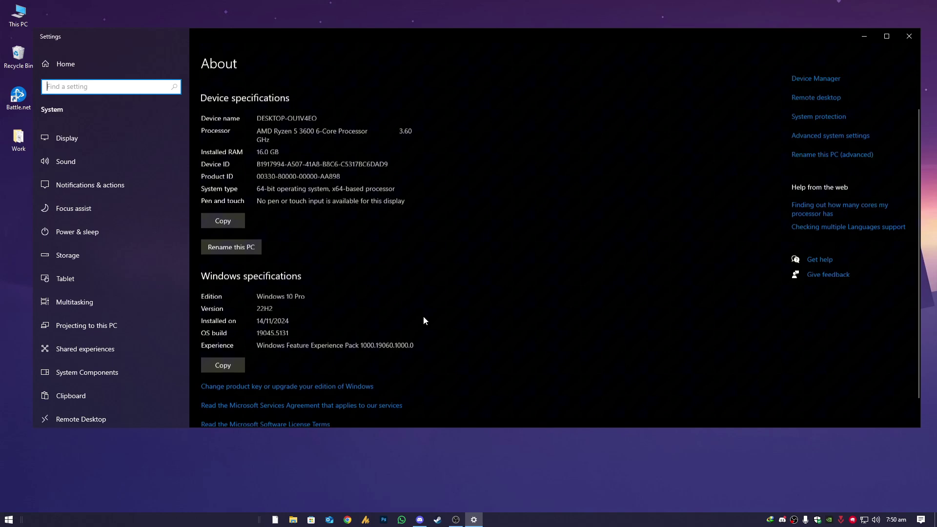
scroll(588, 318, up, 2)
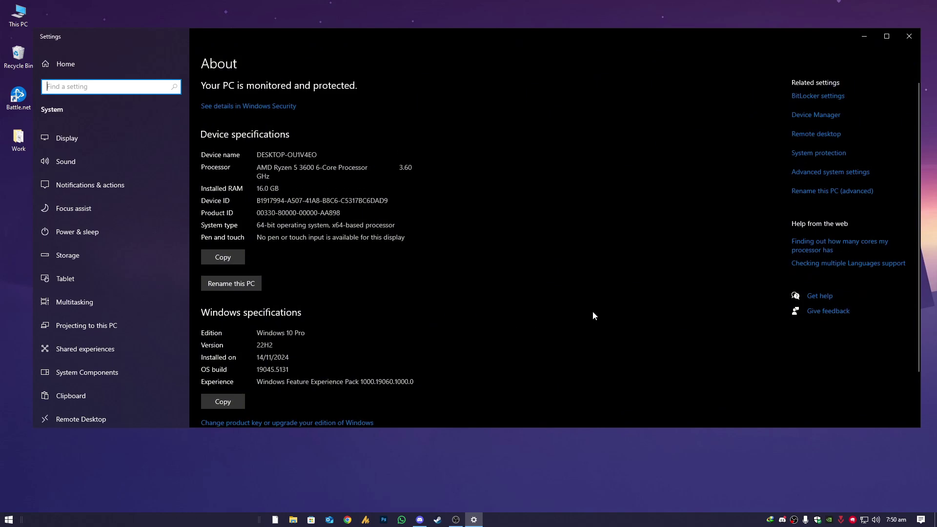
Open Device Manager through the hardware section of the advanced system settings and move its window toward the middle.
click(831, 172)
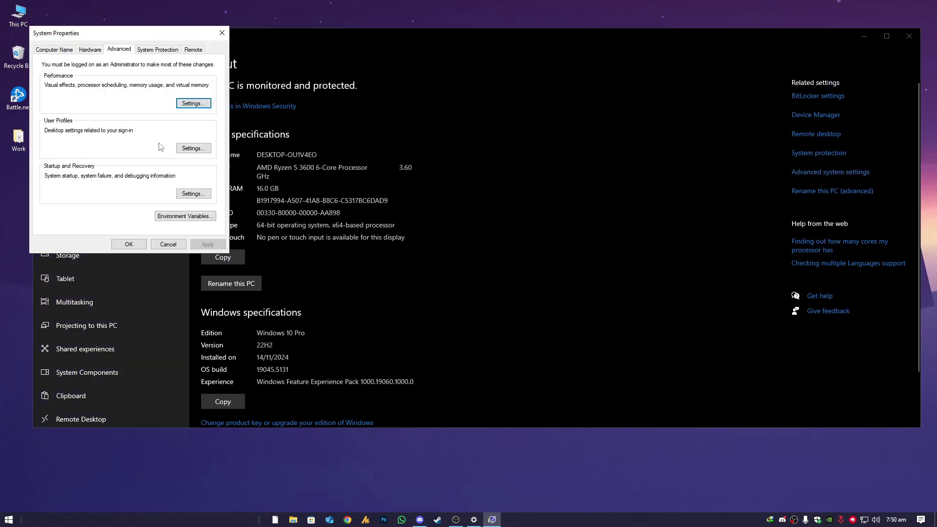
drag(79, 37, 473, 111)
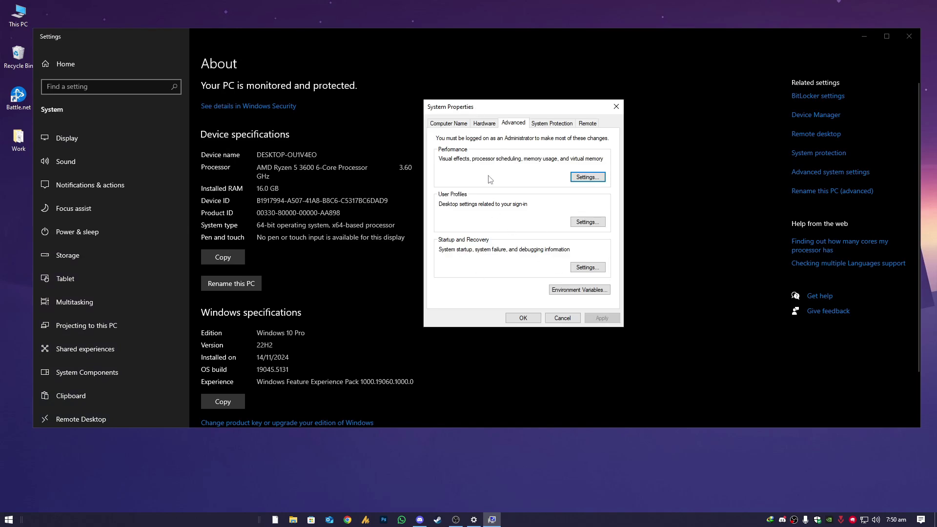
click(485, 123)
click(564, 177)
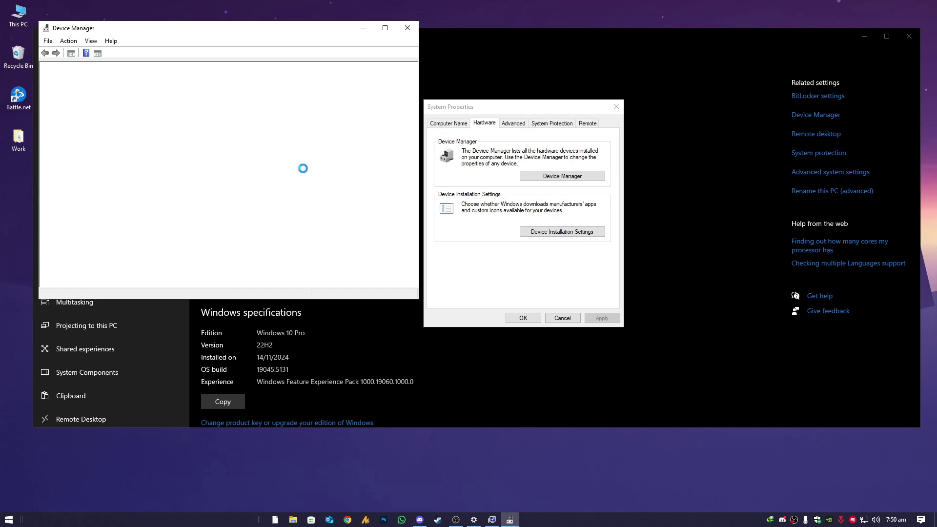
drag(182, 36, 422, 46)
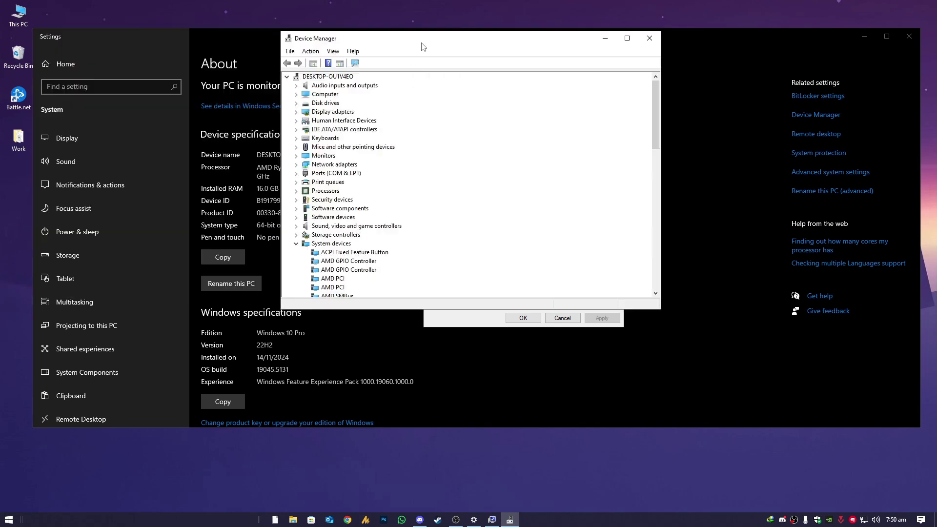
Show the driver details in the properties of the NVIDIA GeForce GTX 1060 6GB display adapter.
click(296, 111)
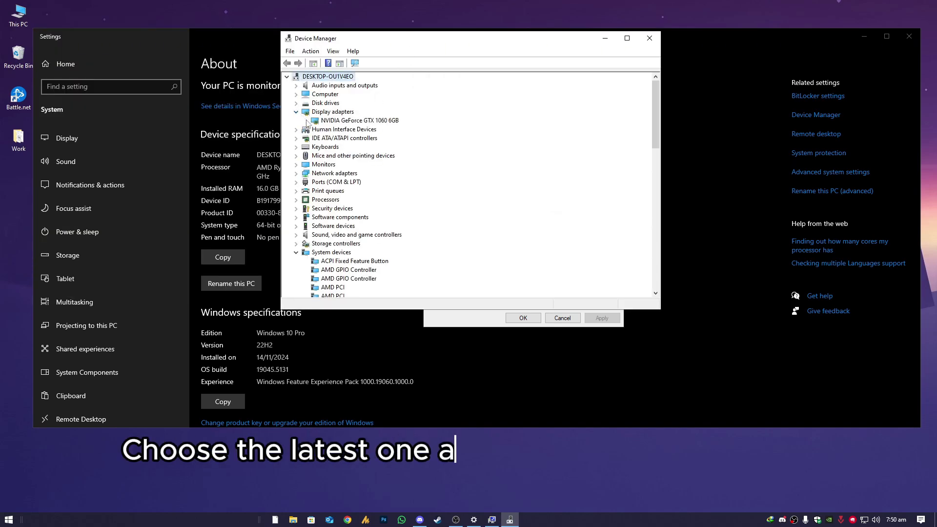
click(385, 121)
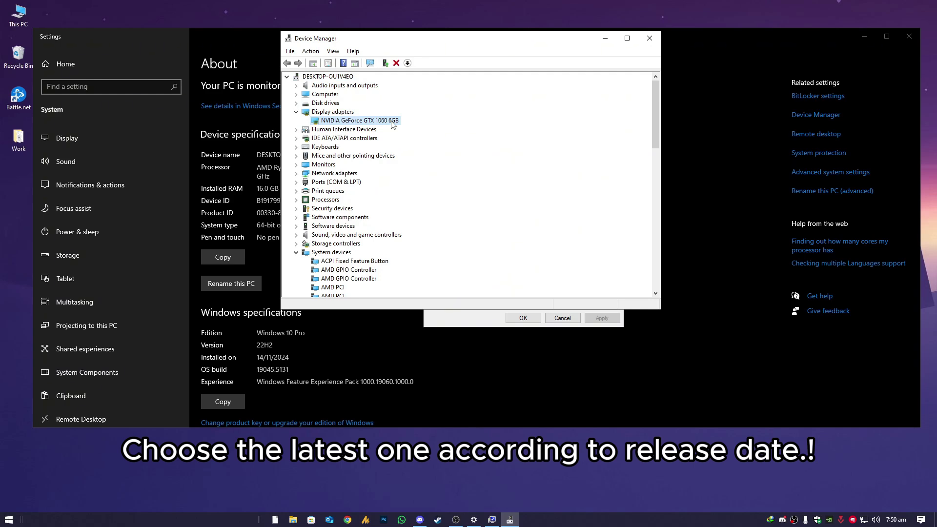
right_click(392, 123)
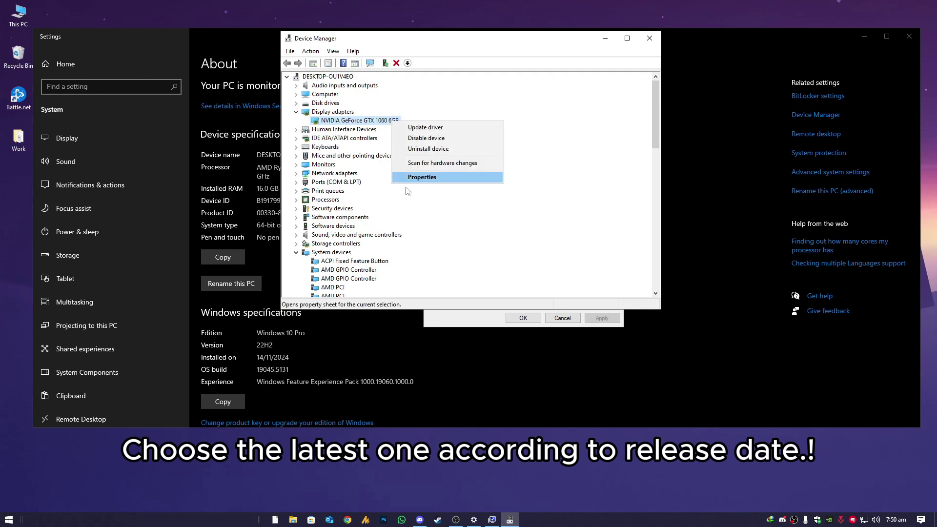
click(464, 176)
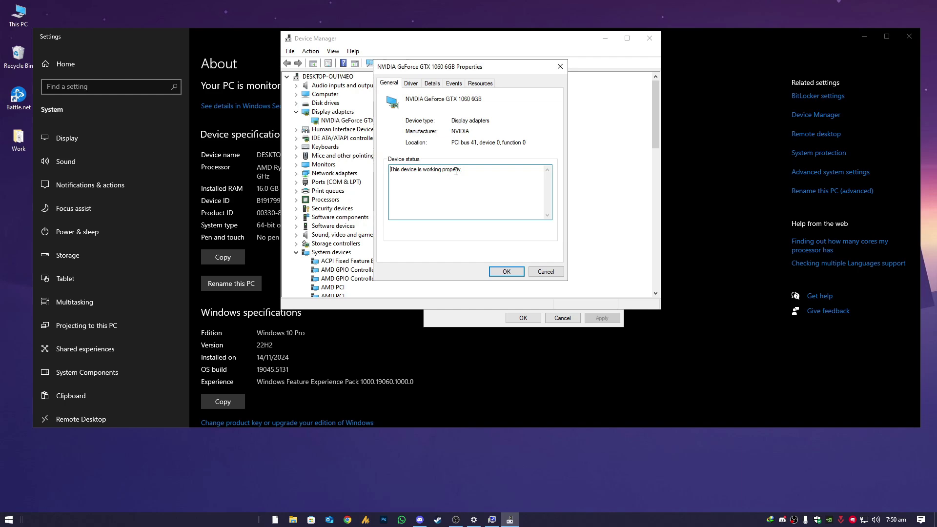
click(413, 84)
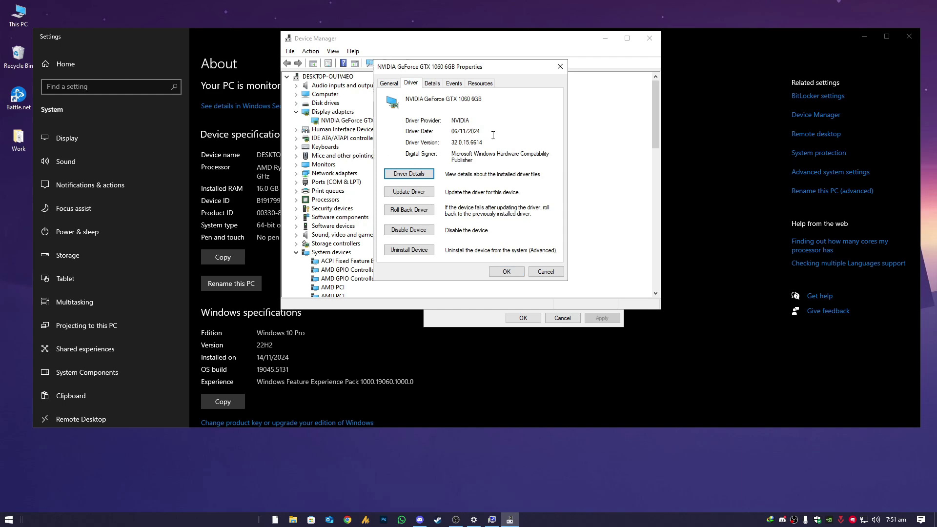
Start a manual driver update for the graphics card and list the available drivers on the computer.
drag(492, 135, 449, 135)
click(422, 193)
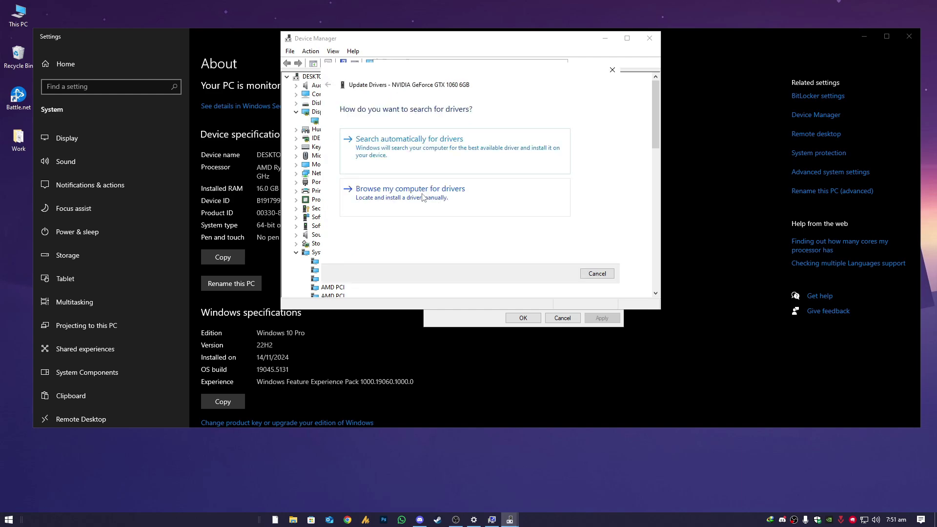
click(423, 197)
click(406, 212)
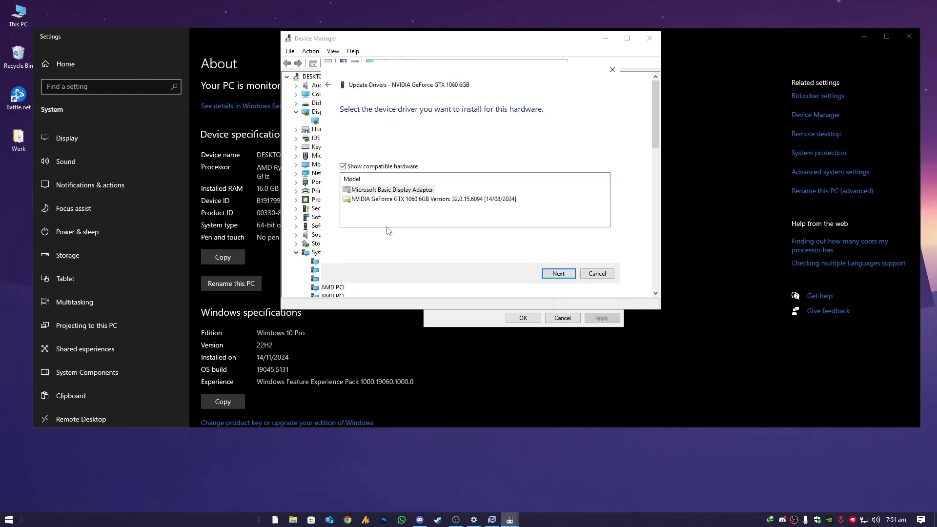
Compare the listed NVIDIA drivers by release date, select version 32.0.15.6614 (06/11/2024), and place the list beside the installed driver's properties.
click(488, 199)
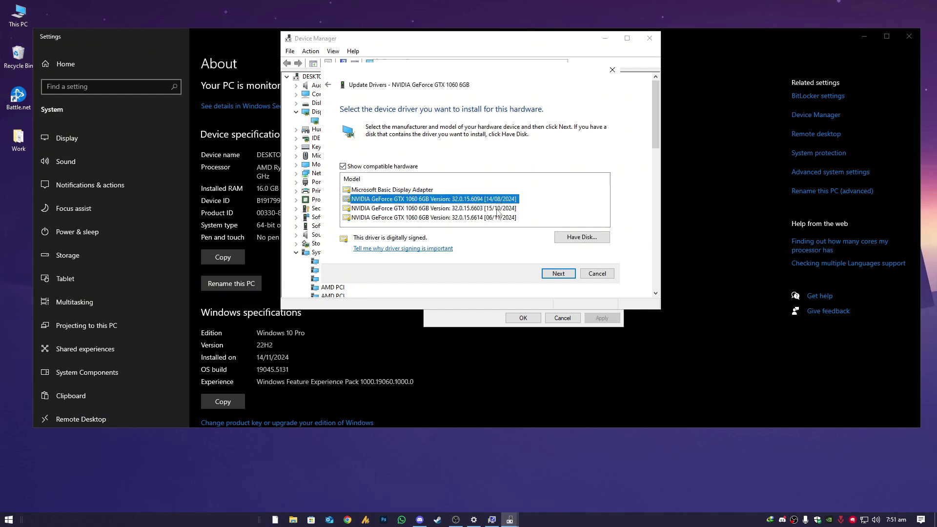
click(462, 218)
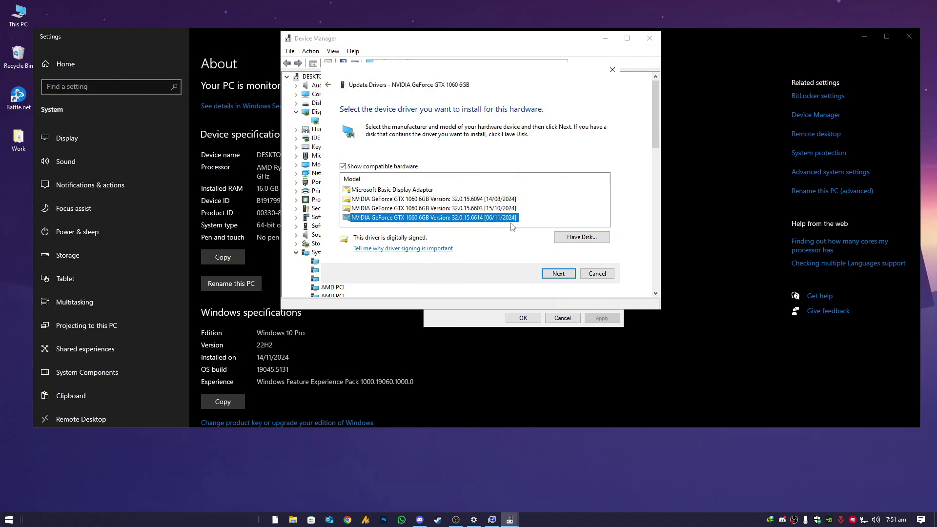
click(496, 210)
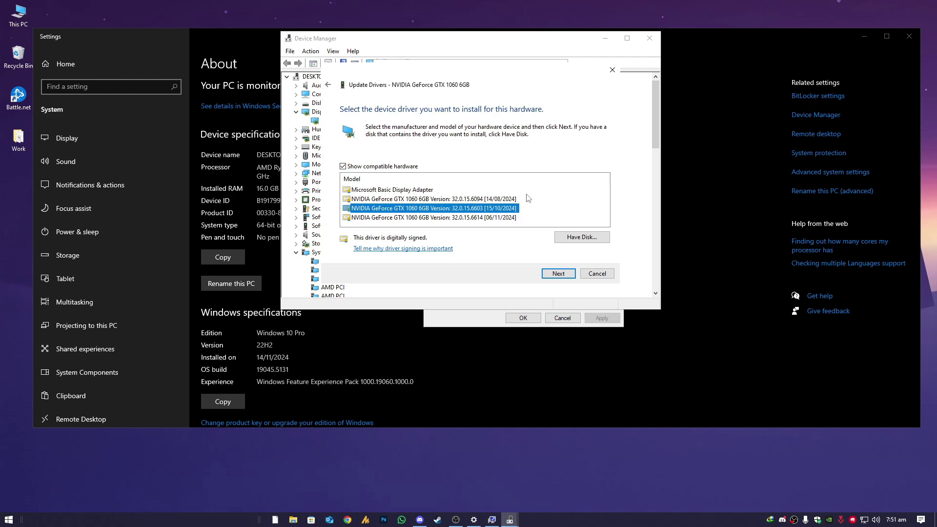
click(486, 200)
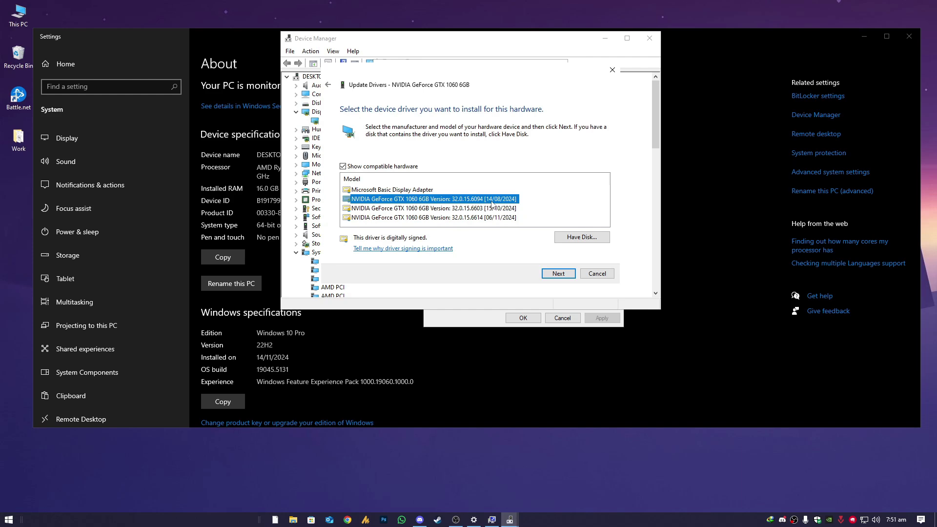
click(509, 220)
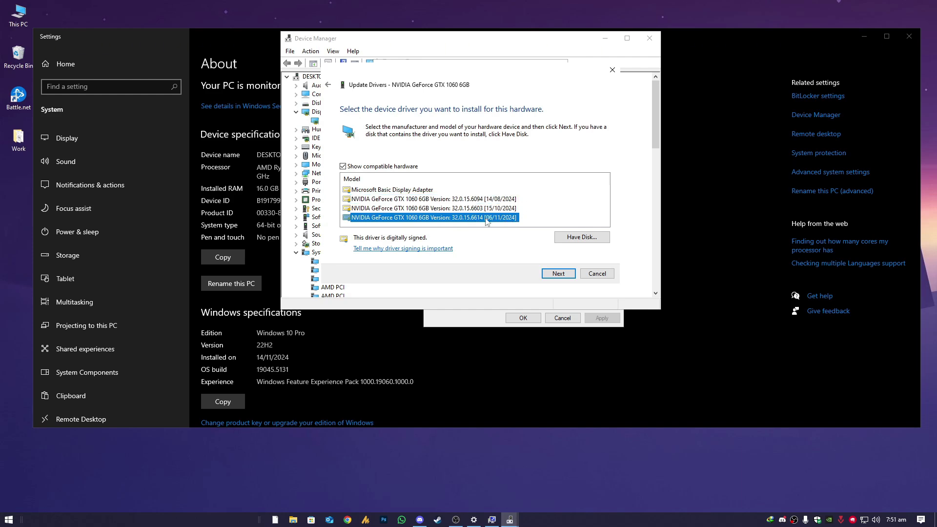
click(523, 41)
drag(523, 40, 265, 39)
drag(463, 73, 733, 64)
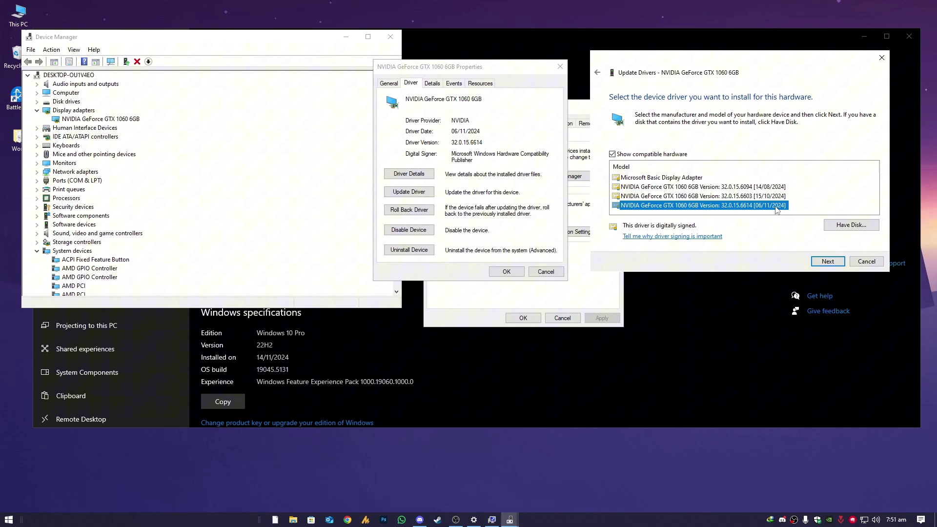
Cancel the driver update and close the adapter properties, System Properties, Device Manager and Settings windows.
click(867, 261)
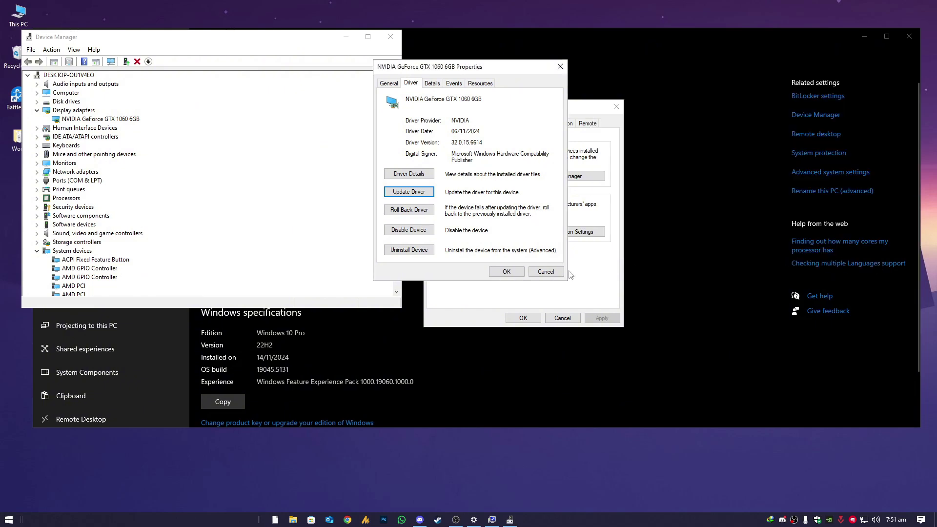
click(509, 272)
click(521, 318)
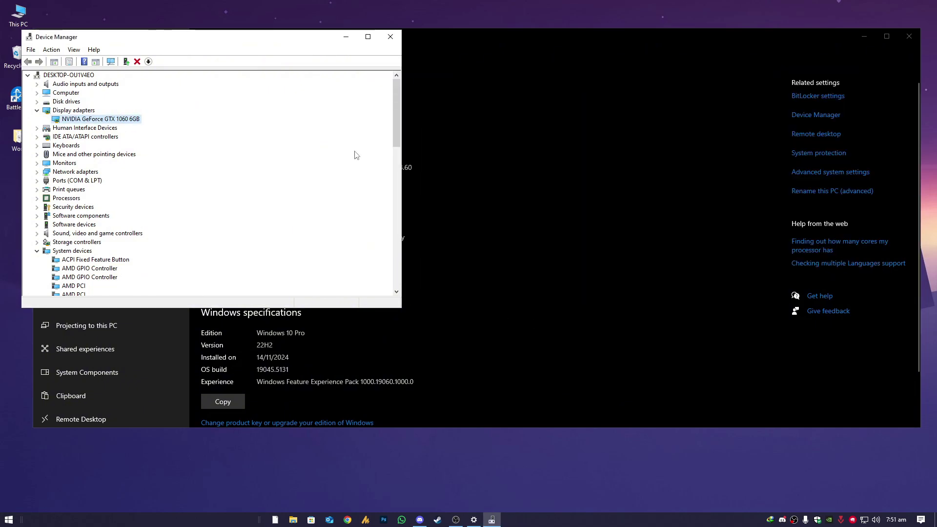
click(390, 37)
click(909, 36)
Refresh the desktop and search Windows for "msi app", then dismiss the search.
right_click(309, 95)
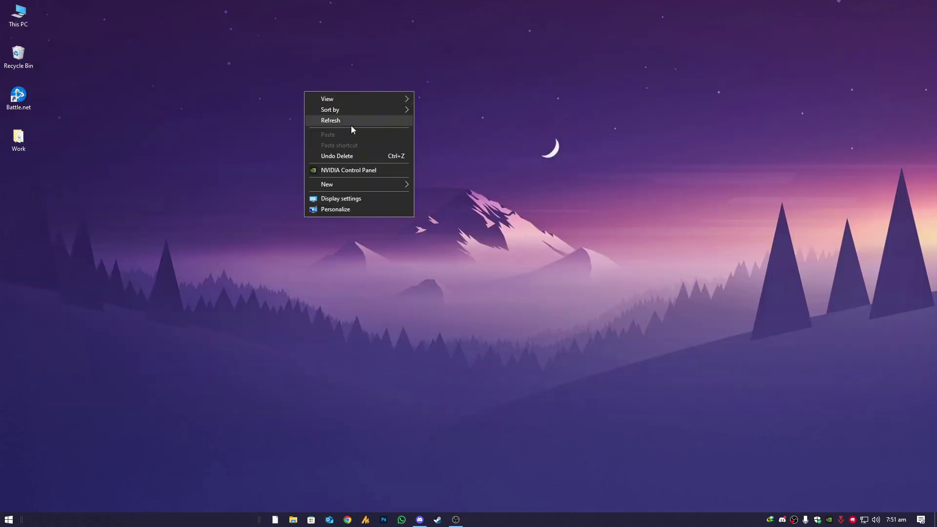
click(351, 125)
key(super)
text(msi app)
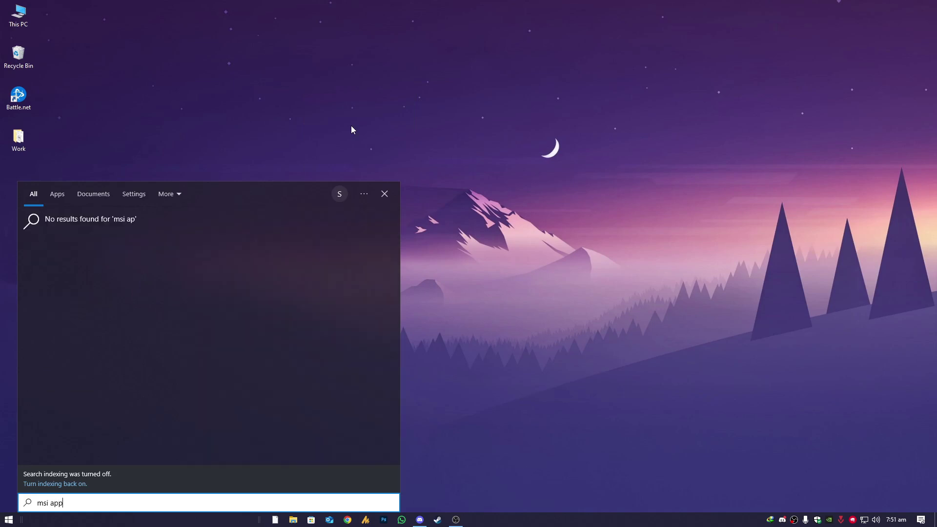
key(Escape)
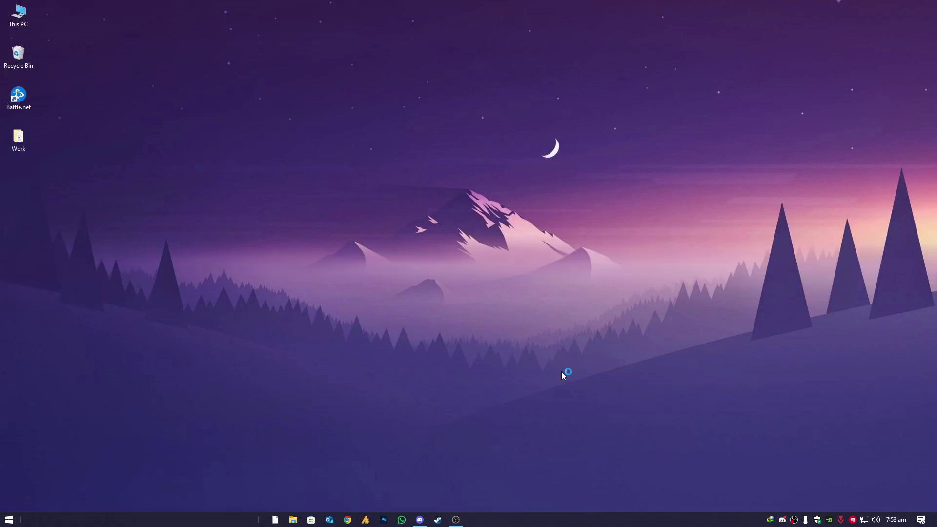
Empty the Recycle Bin, confirming the permanent deletion of its items.
right_click(24, 52)
click(78, 68)
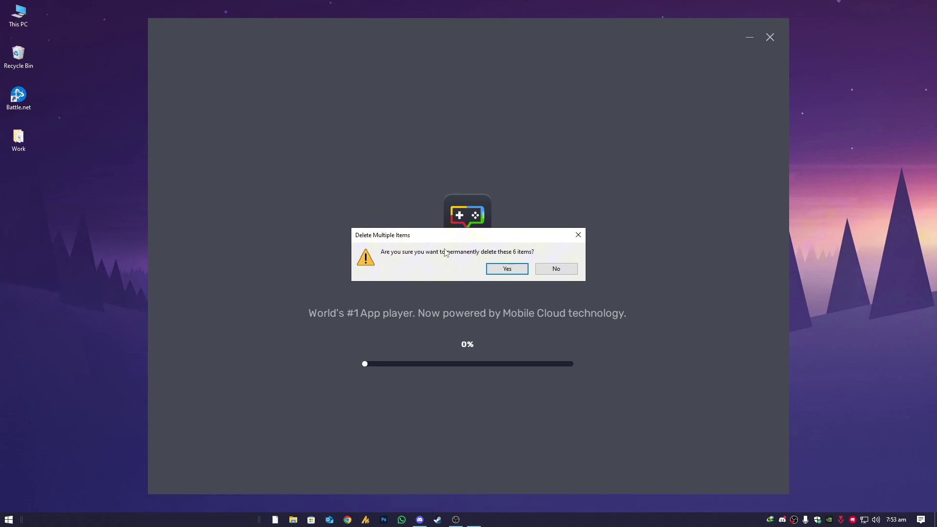
click(508, 272)
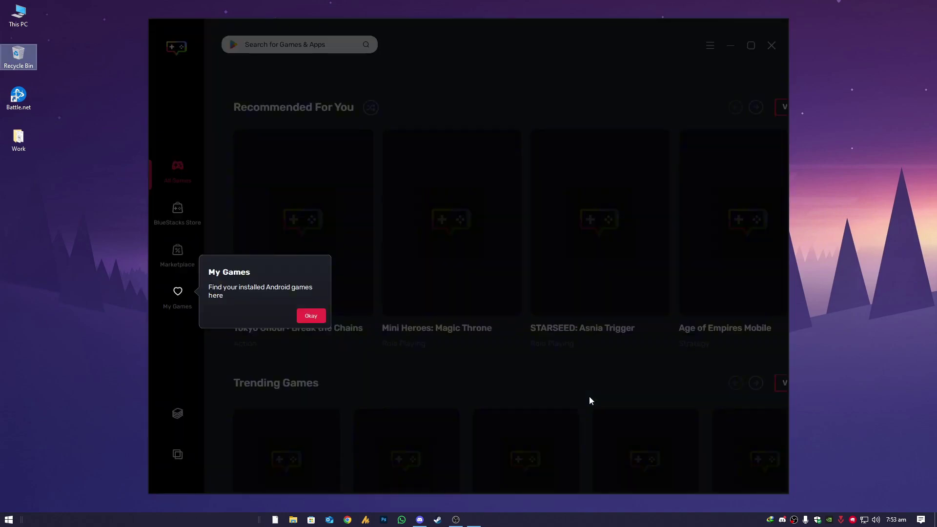
Switch to BlueStacks and dismiss the My Games introduction tip.
click(312, 315)
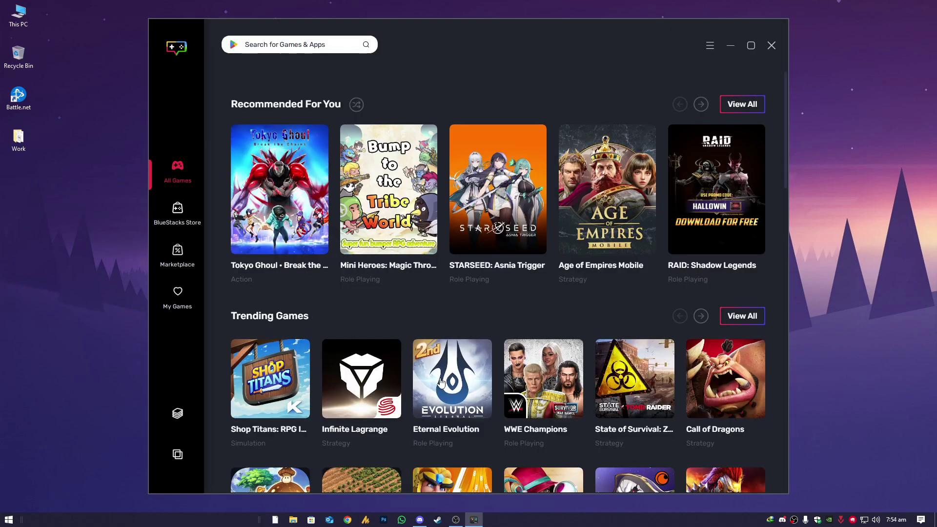
Open the Multi-instance Manager and dismiss the offer to create a desktop shortcut for it.
click(178, 413)
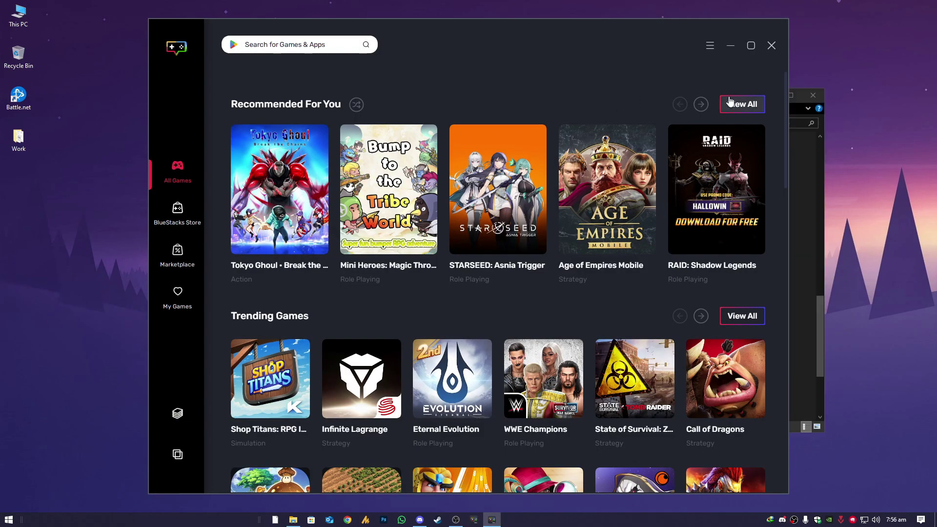
click(177, 456)
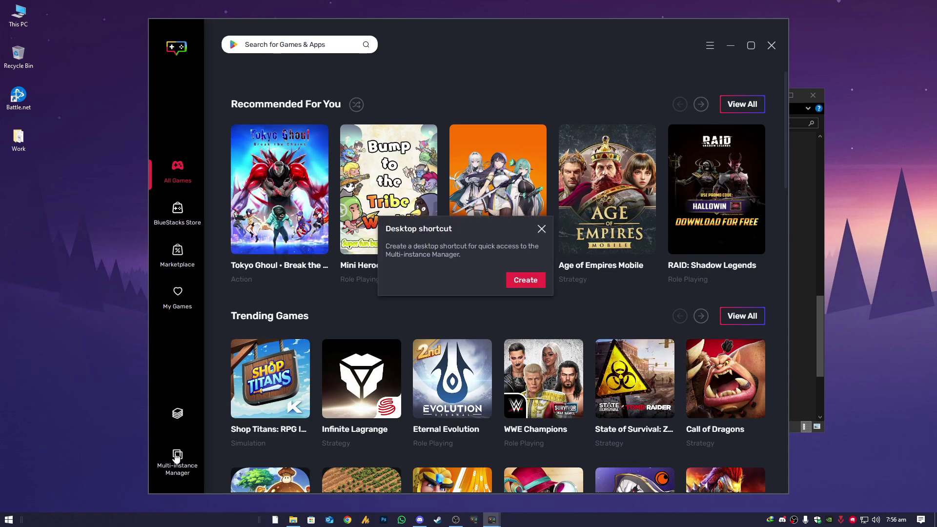
click(541, 229)
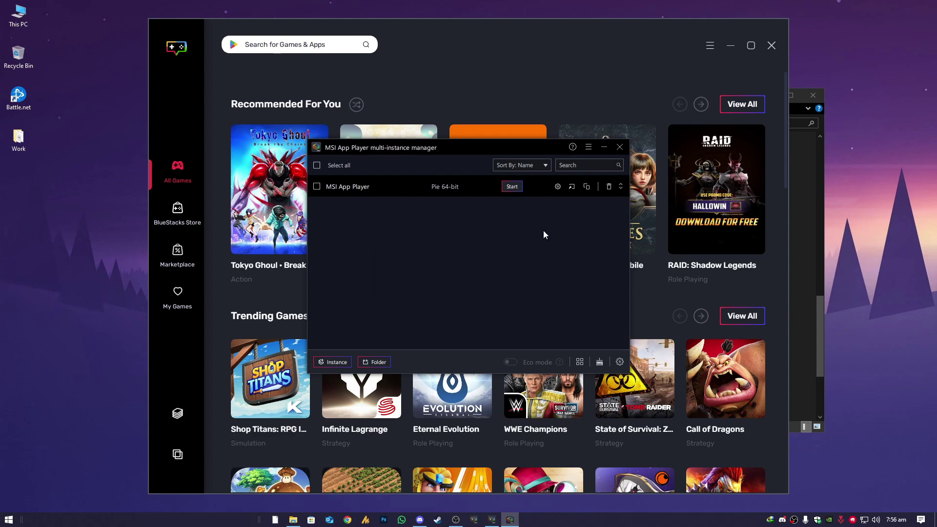
Set the MSI App Player instance's display resolution to 1280 x 720 and save the changes.
click(557, 186)
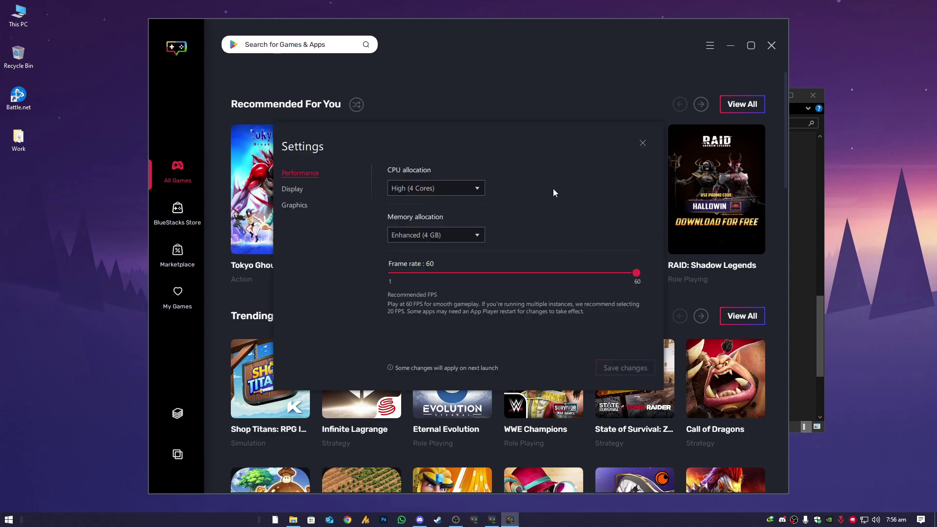
click(458, 234)
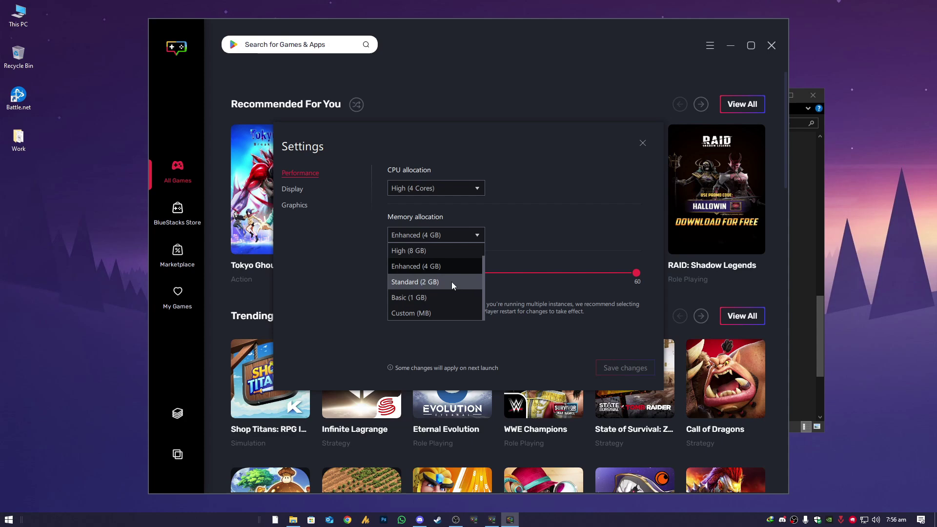
click(377, 306)
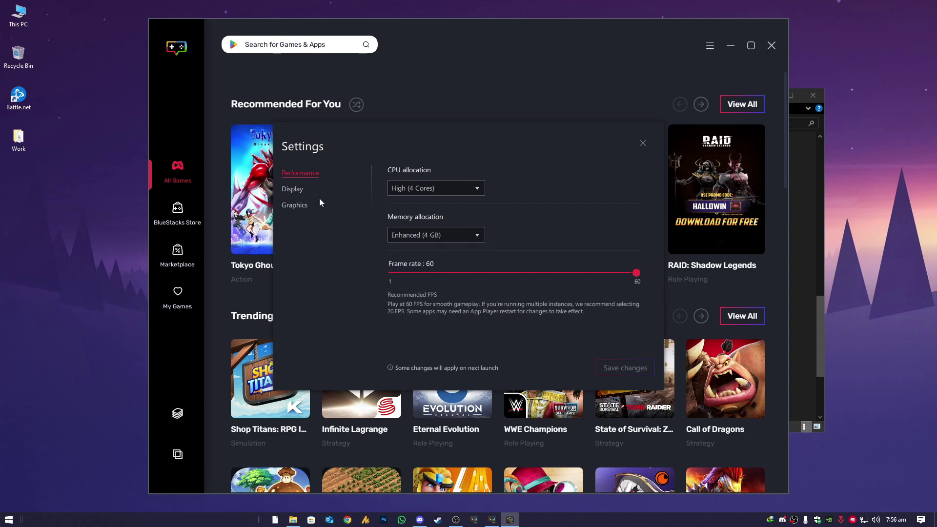
click(295, 190)
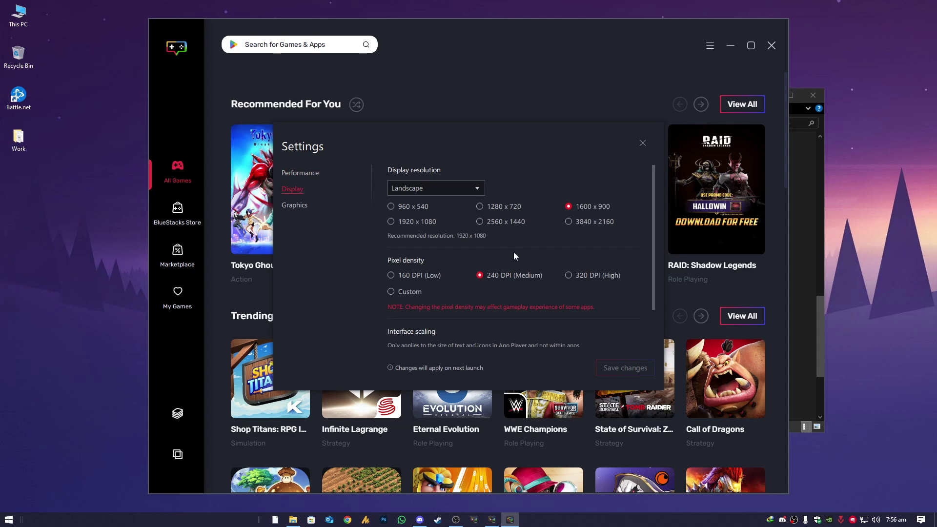
click(516, 206)
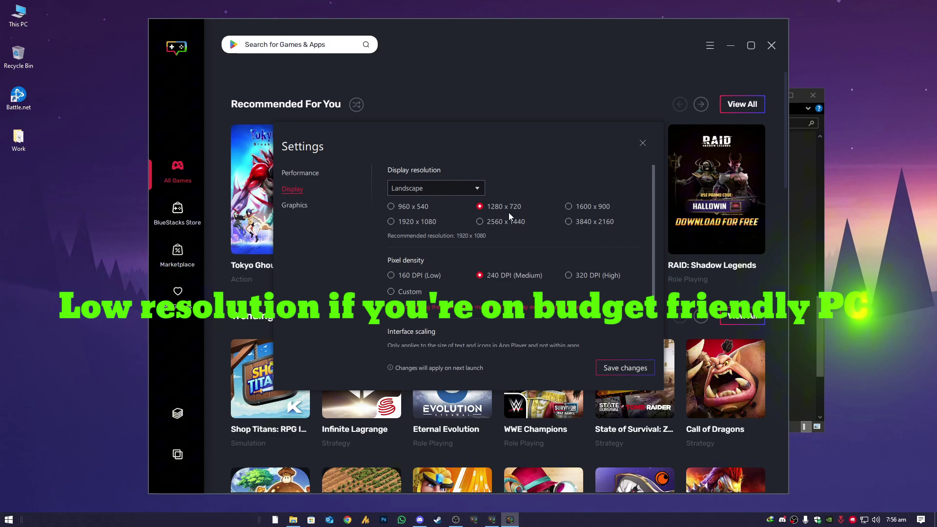
click(623, 369)
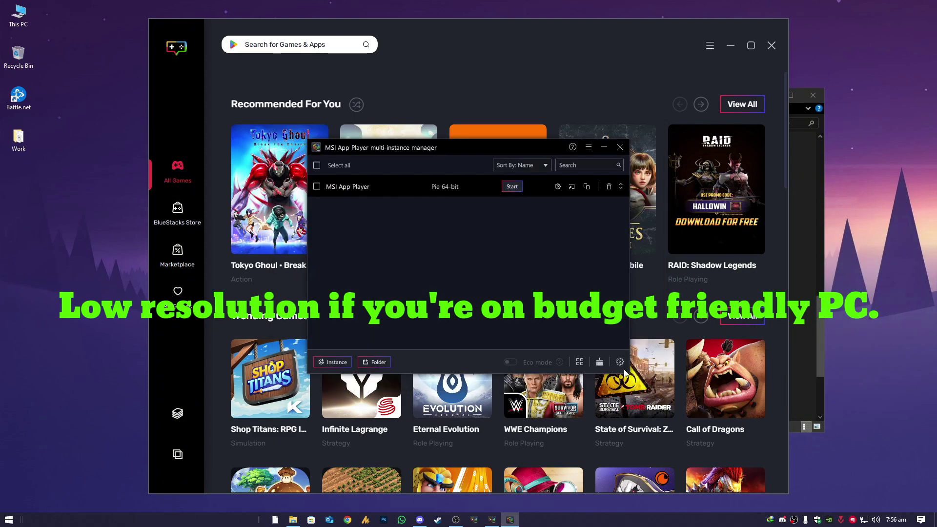
Review the instance's graphics and display settings, keeping the OpenGL graphics renderer and Auto interface renderer, and close the settings.
click(557, 187)
click(297, 191)
click(298, 206)
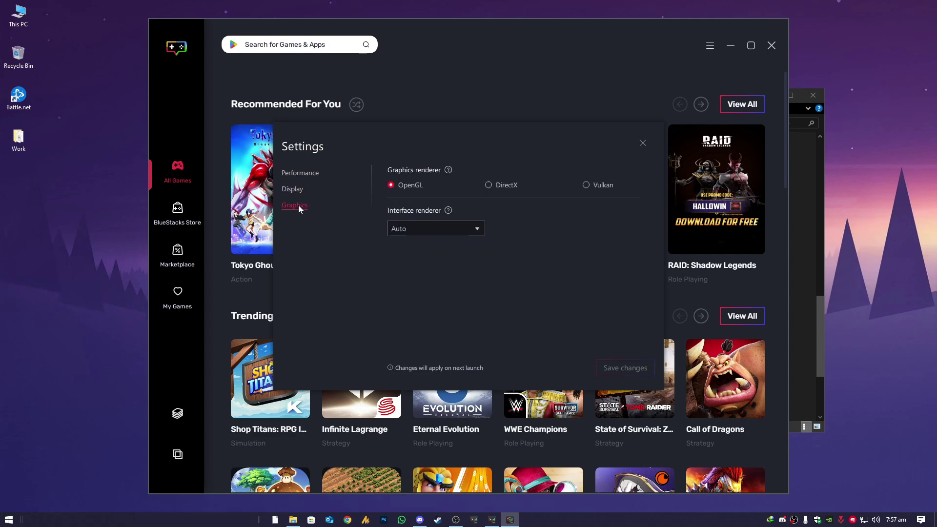
click(436, 231)
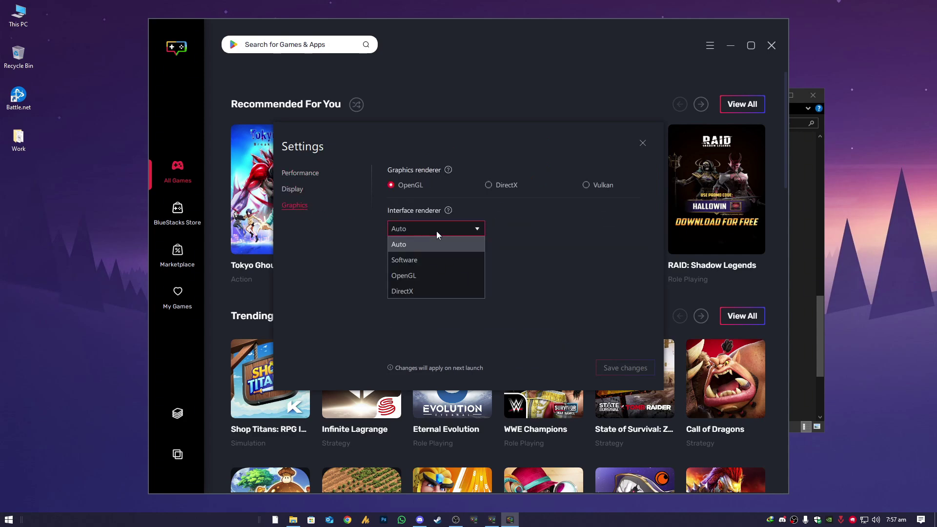
click(436, 230)
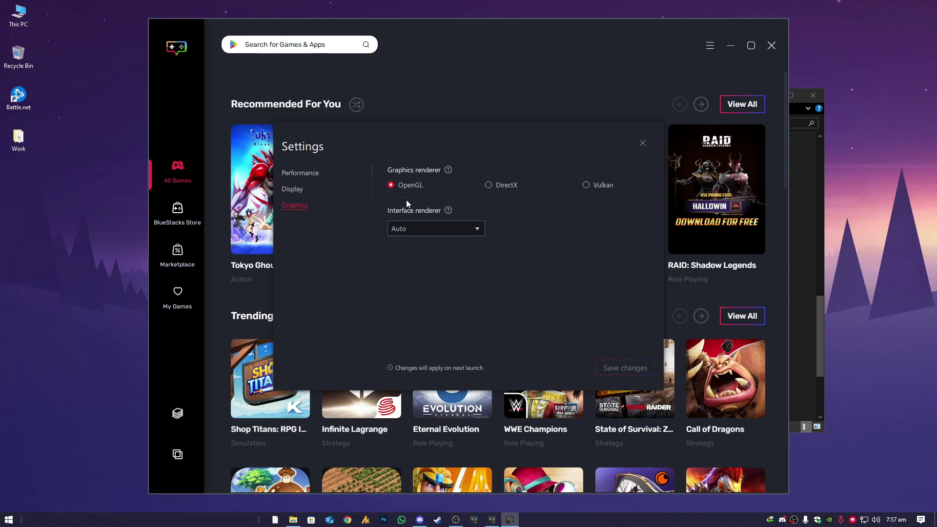
click(456, 230)
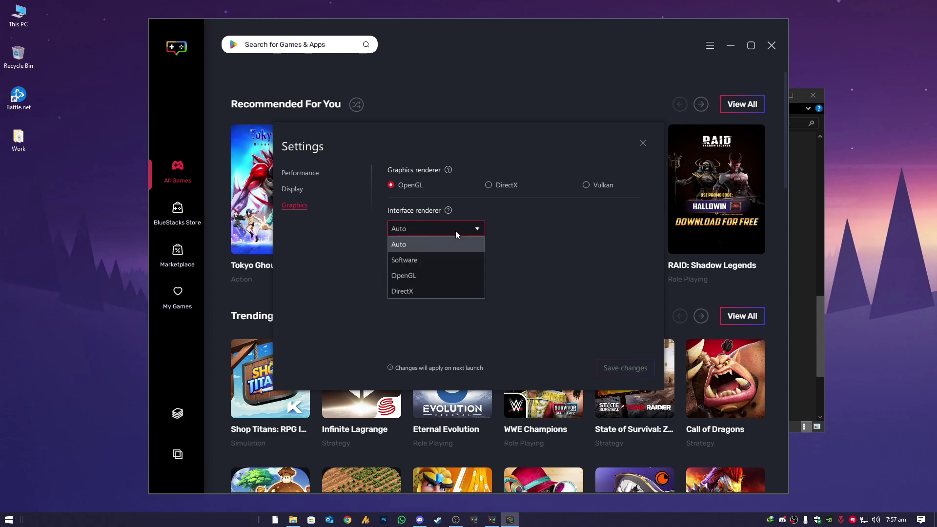
click(403, 185)
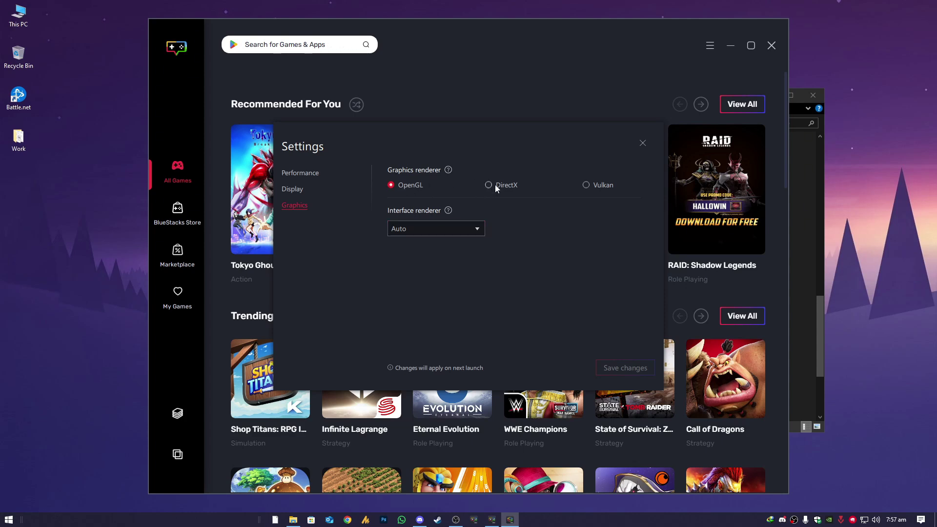
click(444, 227)
click(437, 249)
click(442, 232)
click(546, 276)
click(292, 189)
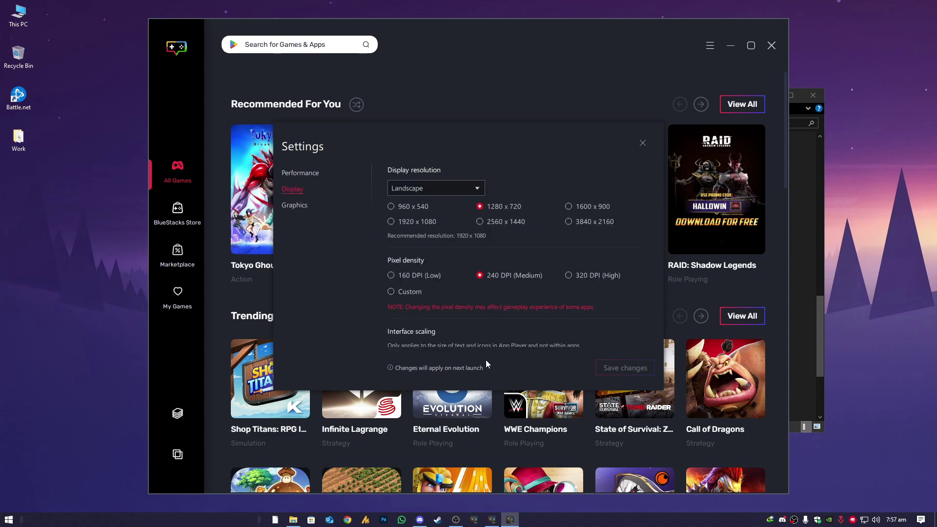
click(642, 144)
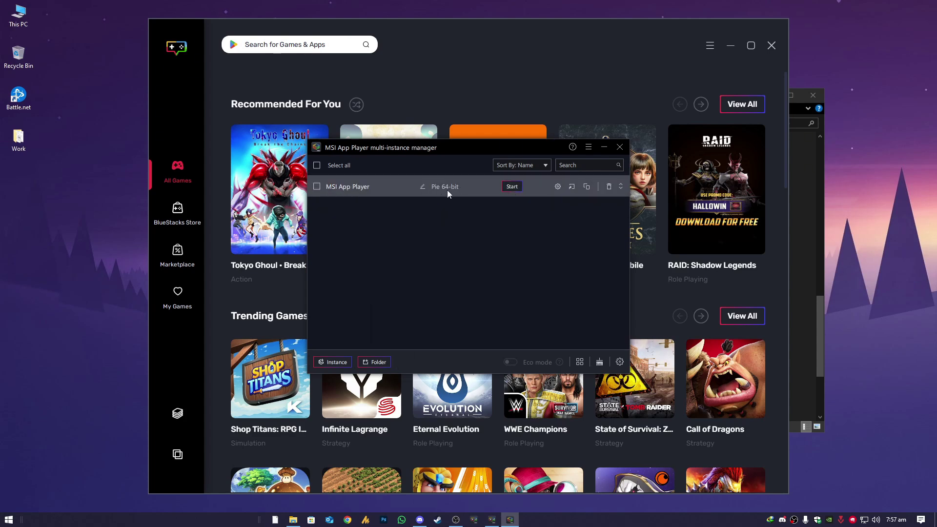
Begin a fresh instance with Nougat 64-bit as its Android version.
click(330, 362)
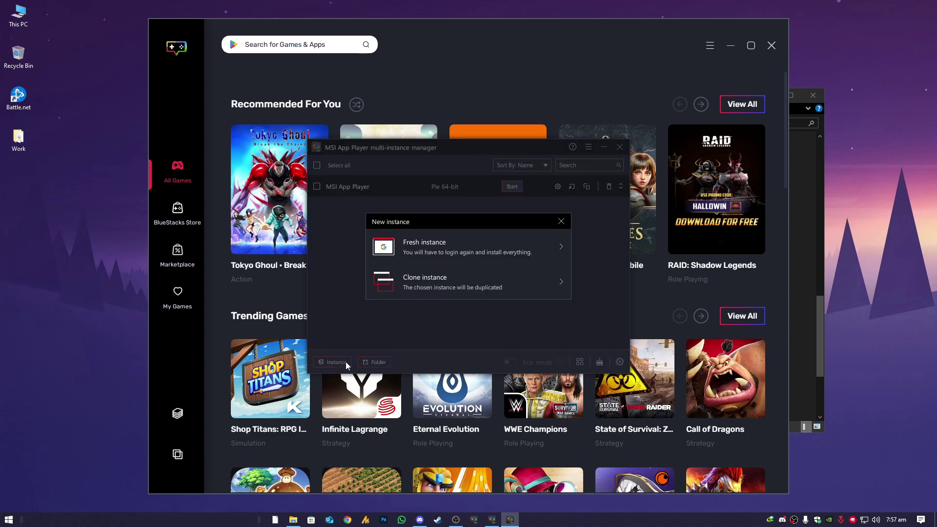
click(487, 252)
click(495, 248)
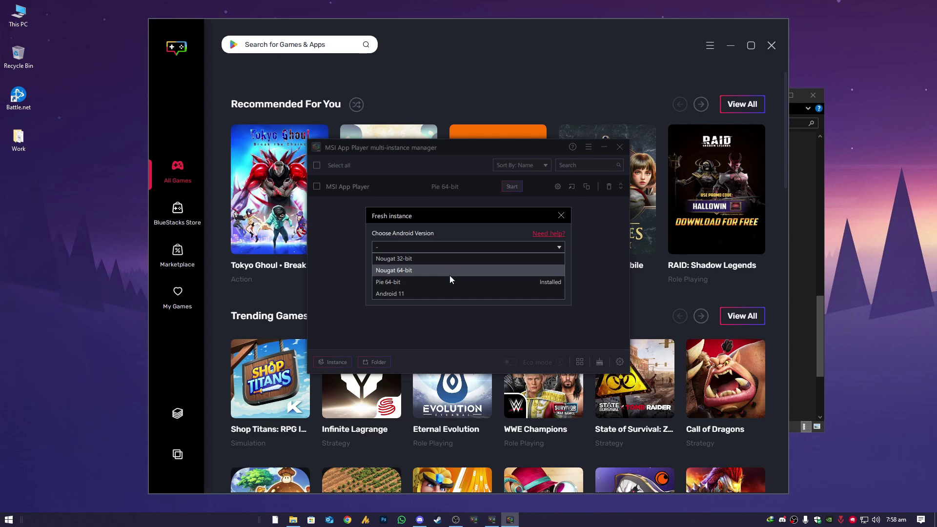
click(426, 269)
click(552, 295)
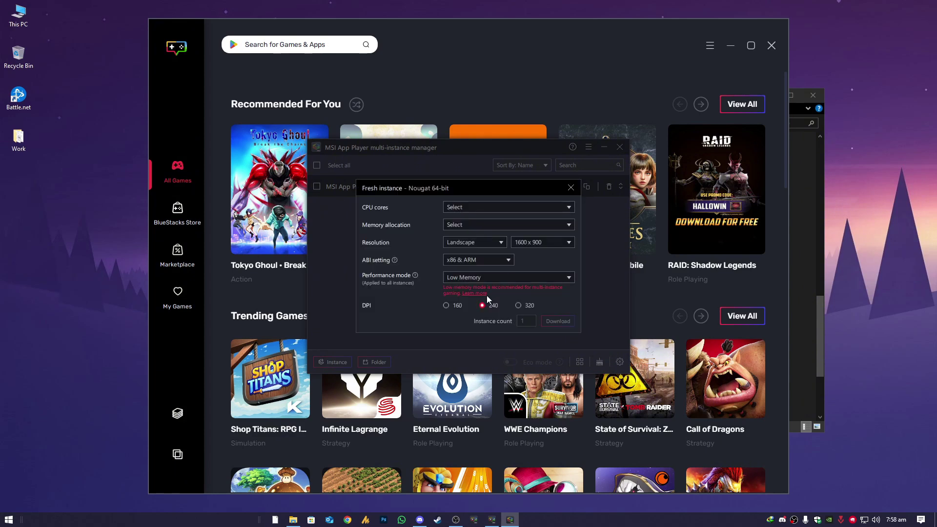
Allocate Medium (2 Cores) CPU and Enhanced (4 GB) memory to the new Nougat 64-bit instance.
click(465, 208)
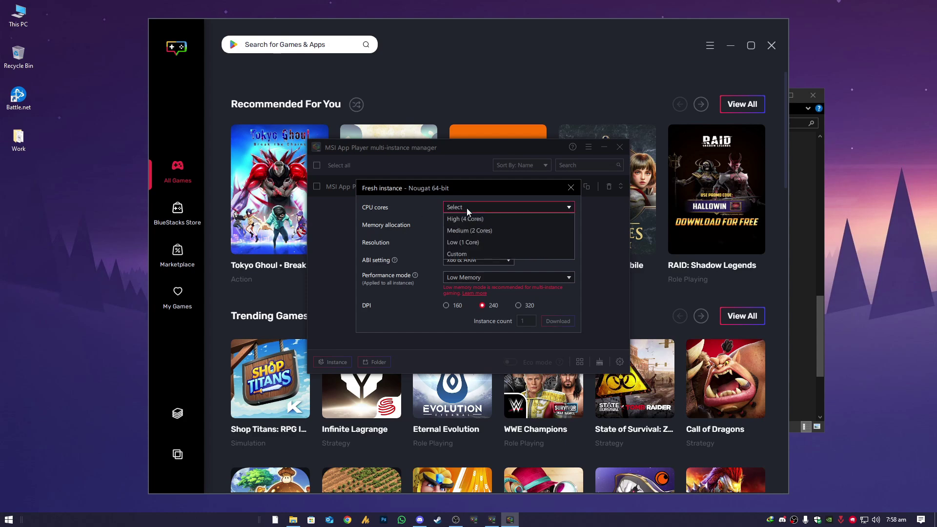
click(485, 232)
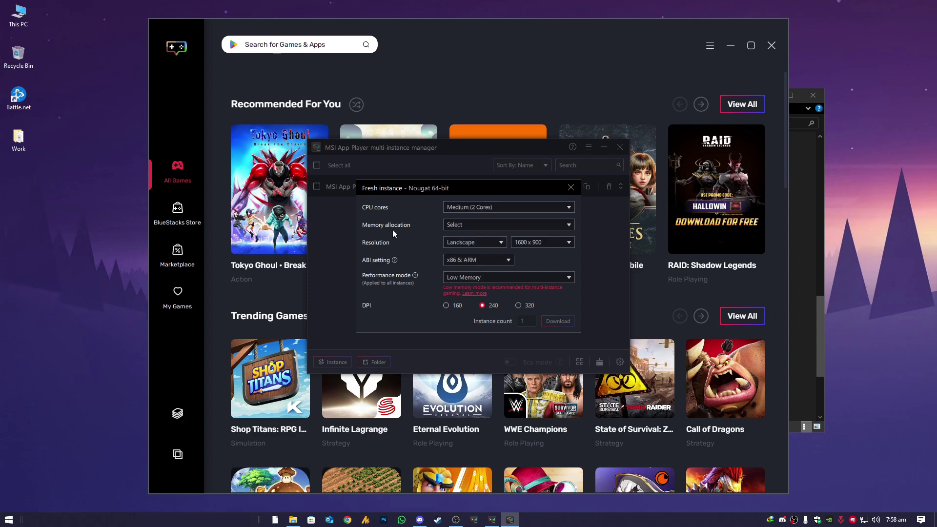
click(490, 227)
click(490, 250)
click(469, 227)
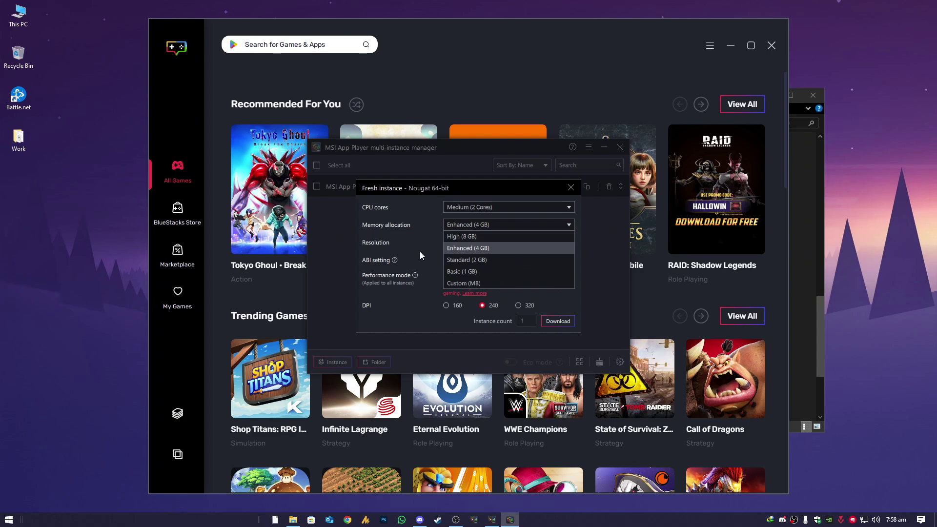
click(420, 251)
Set the new instance's resolution to Portrait 720 x 1280 and its ABI setting to x86 & ARM.
click(481, 244)
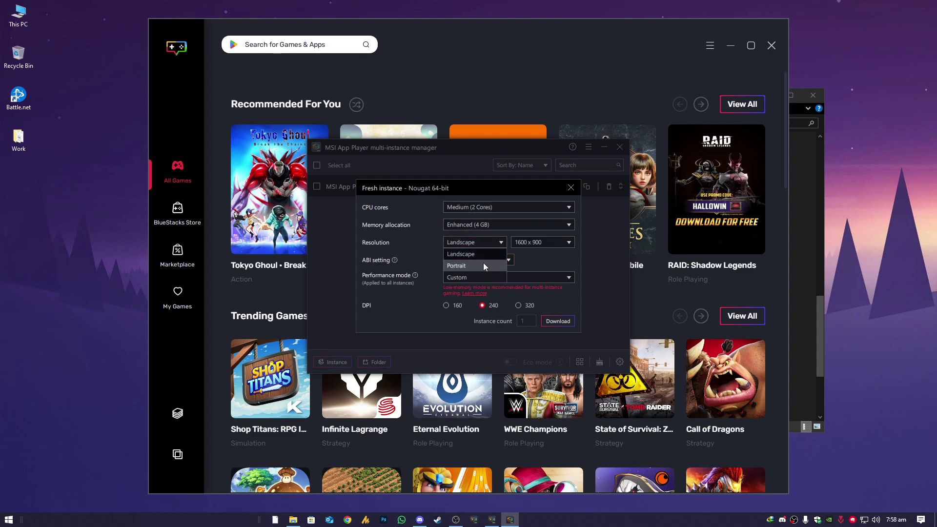
click(483, 263)
click(530, 244)
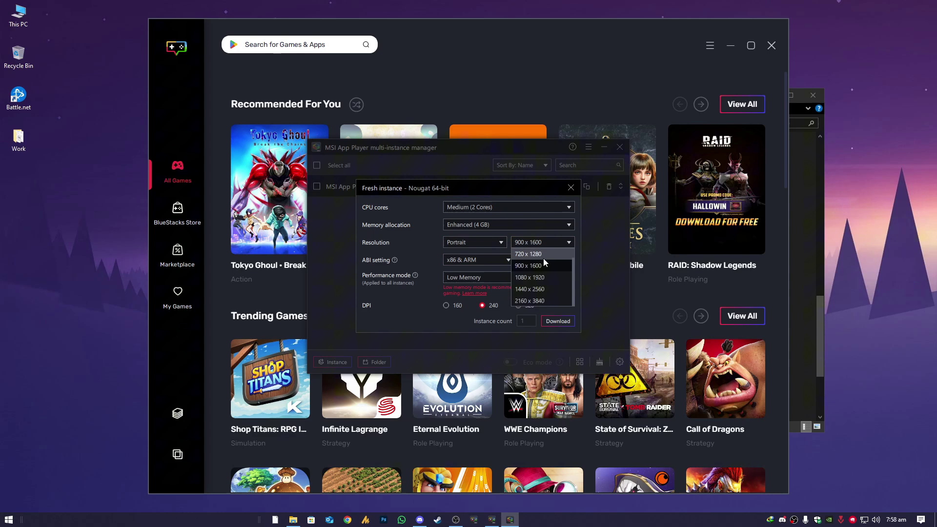
click(545, 259)
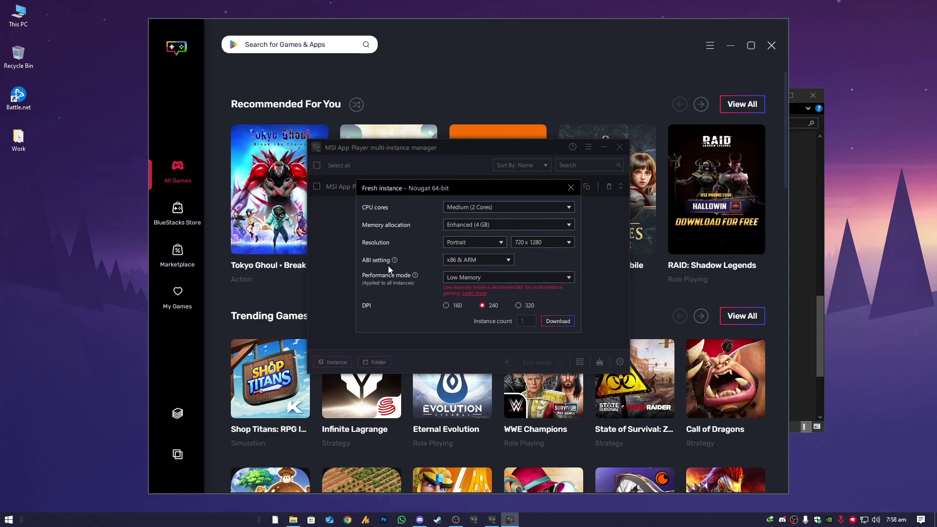
click(502, 258)
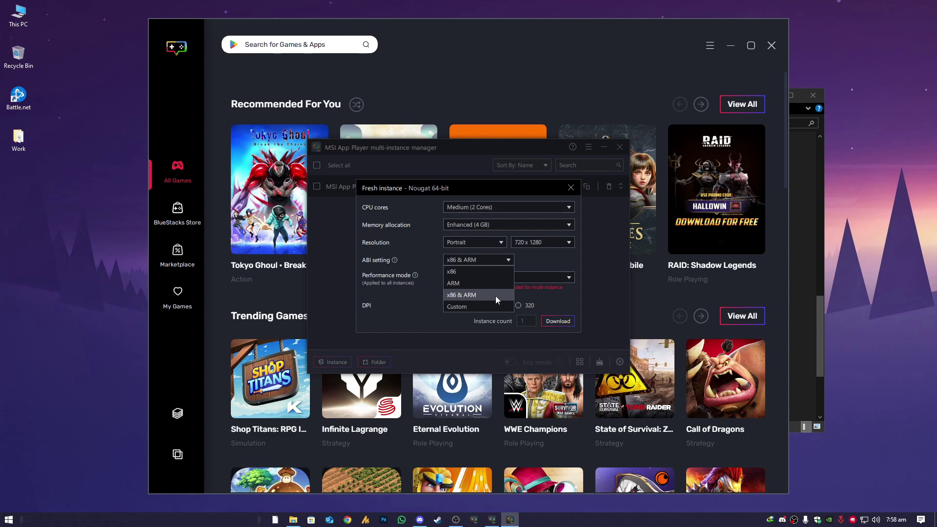
click(496, 296)
Set the performance mode to High Performance and the DPI to 320, and download the new instance.
click(495, 277)
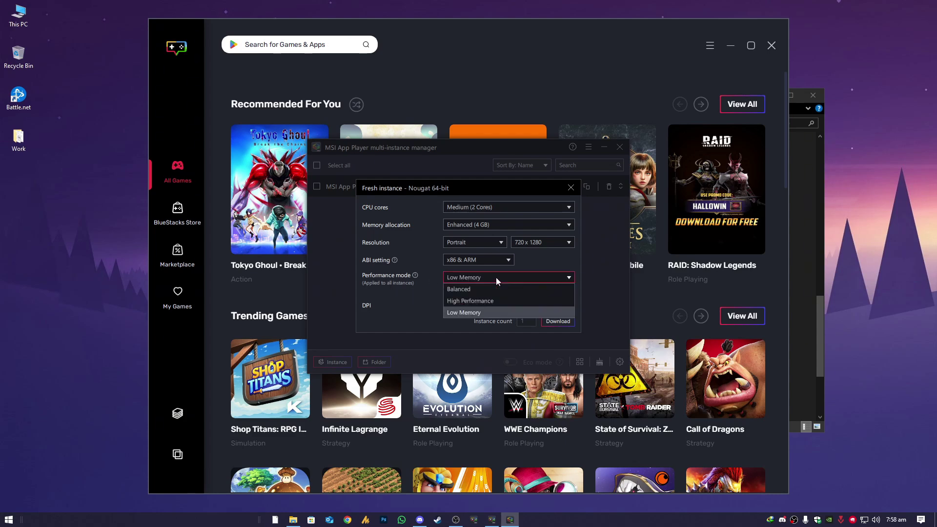
click(493, 301)
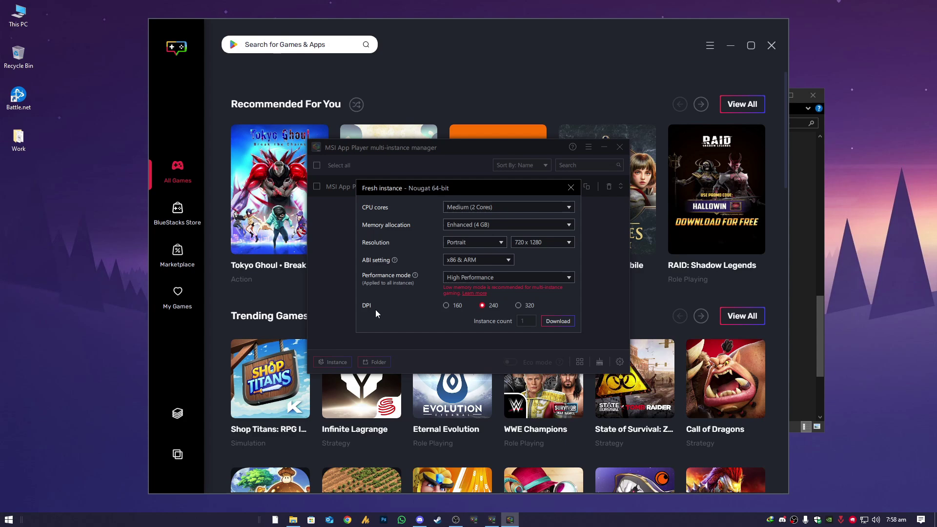
click(517, 306)
click(558, 321)
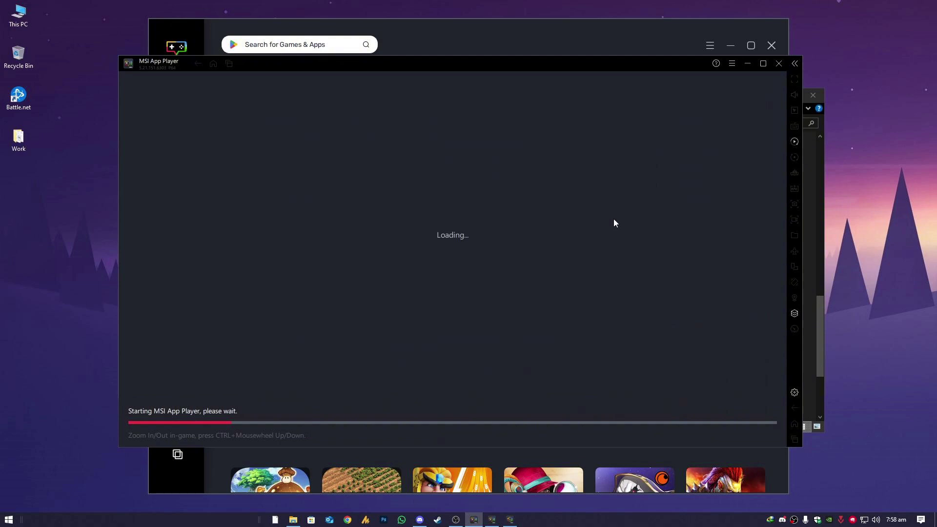
Close the running MSI App Player and confirm exiting it.
drag(256, 84, 356, 293)
click(560, 236)
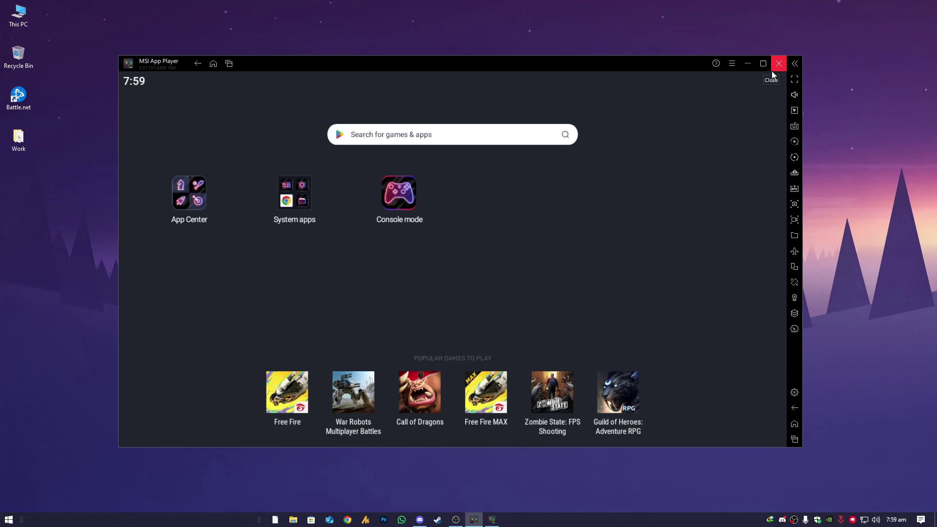
click(774, 73)
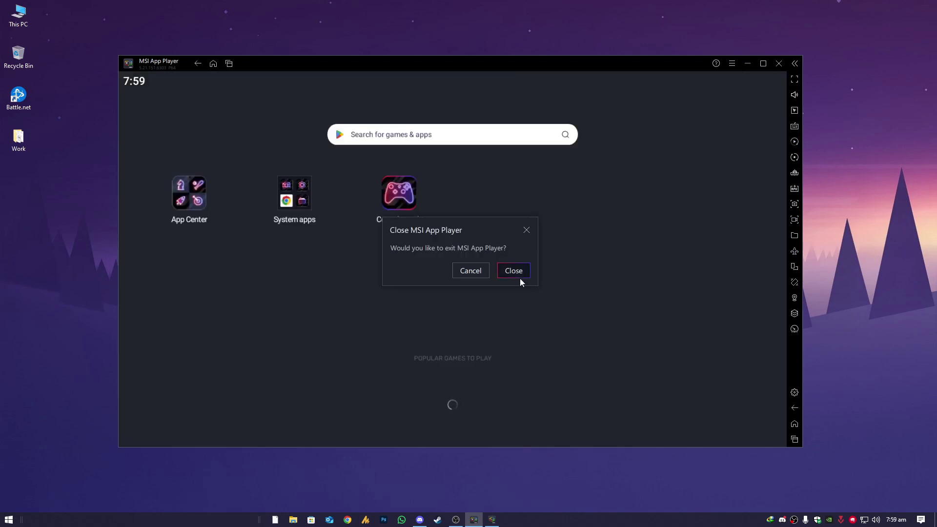
click(519, 272)
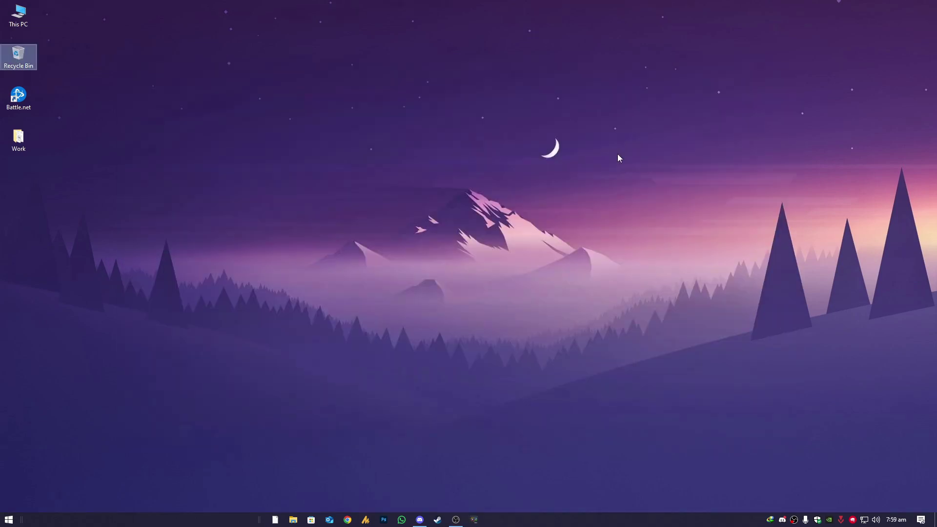